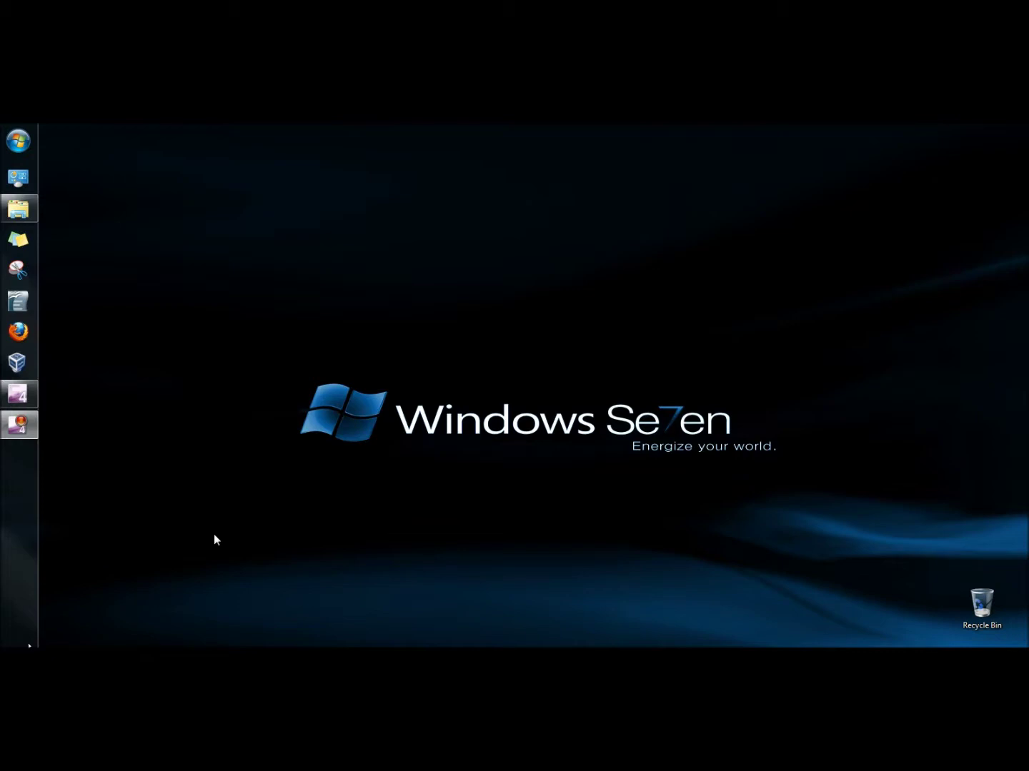
Open the Start menu from the Windows 7 desktop
click(19, 141)
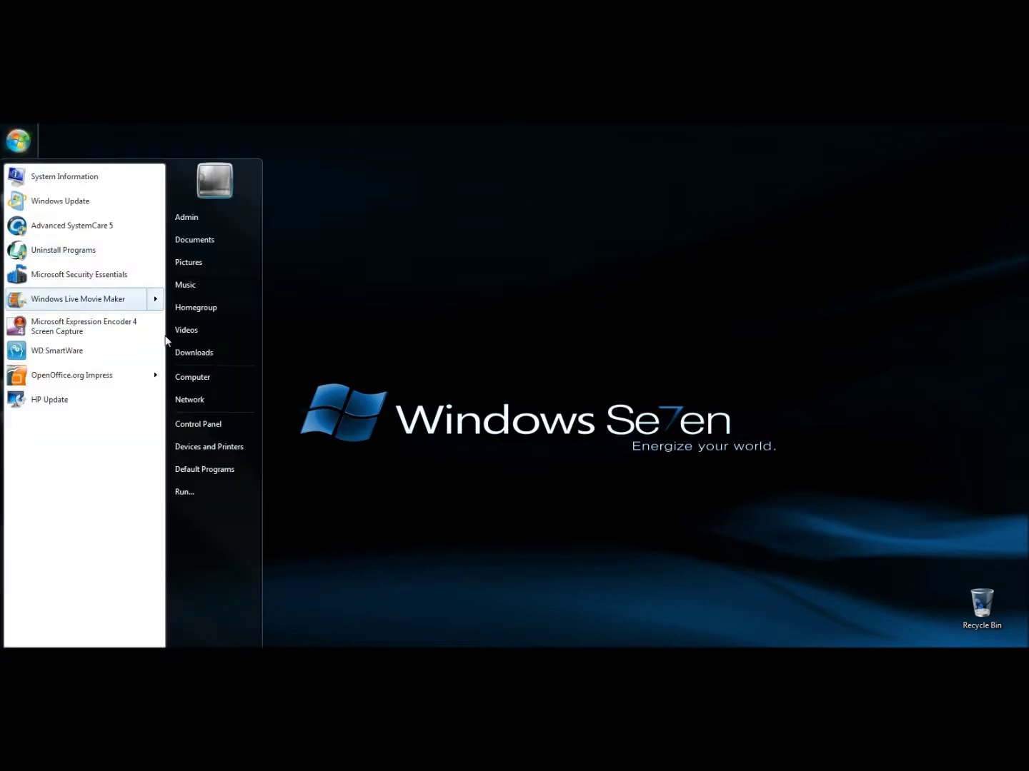
Go from Control Panel to Action Center and its message settings page
click(207, 426)
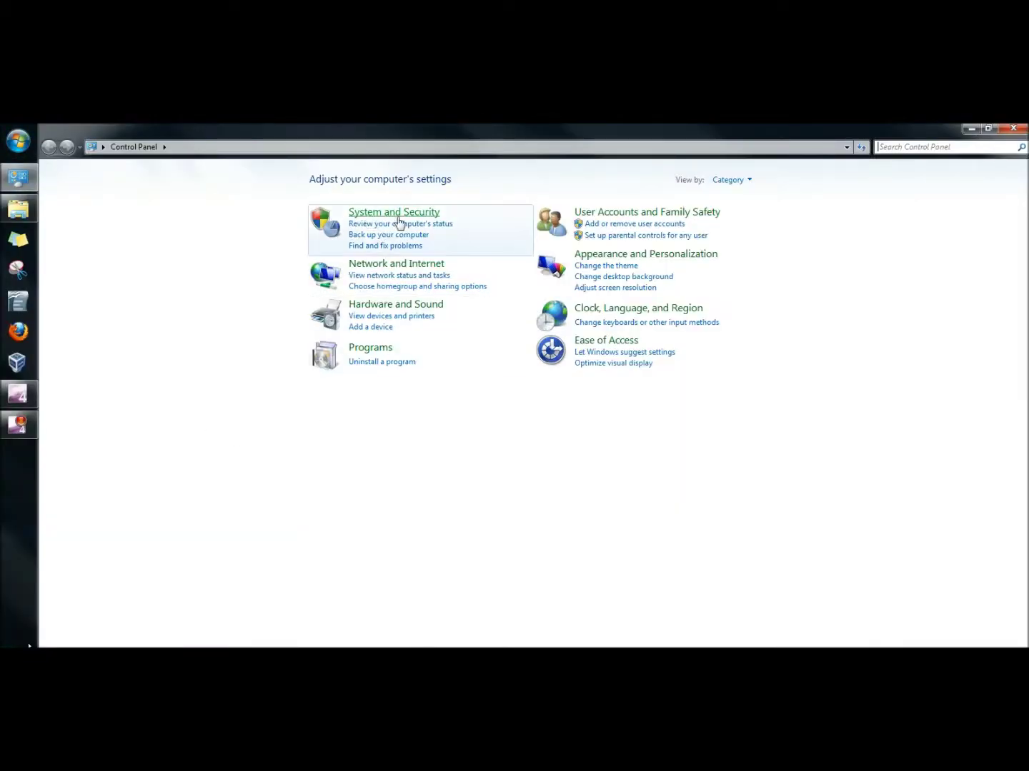
click(404, 225)
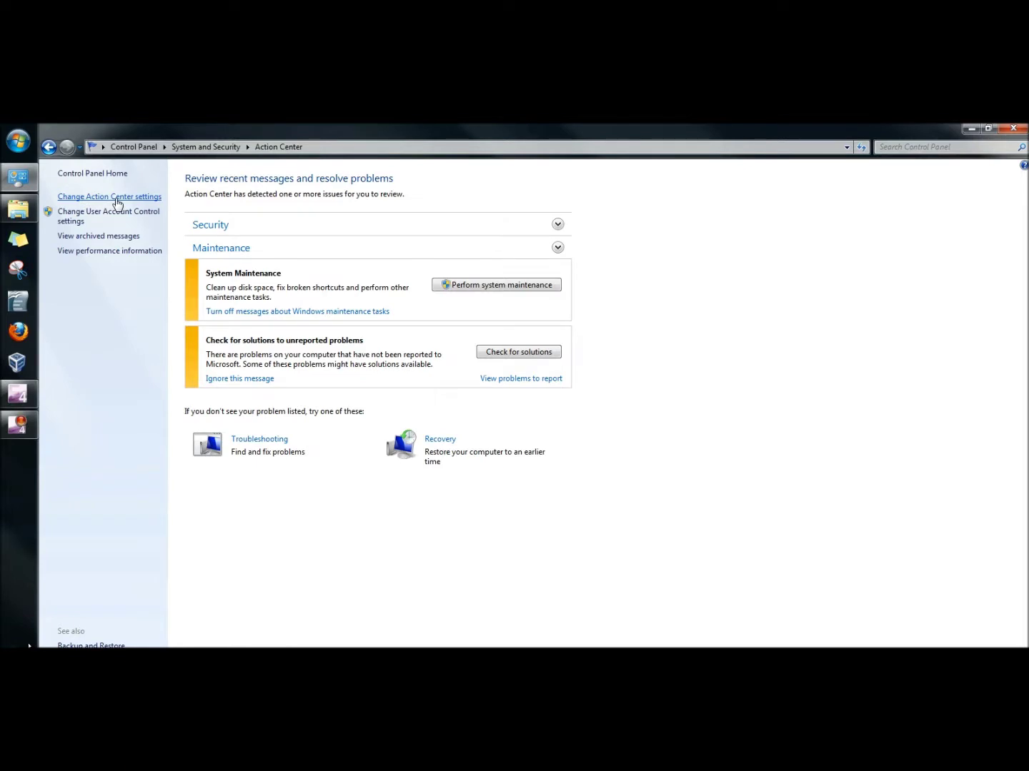
click(119, 201)
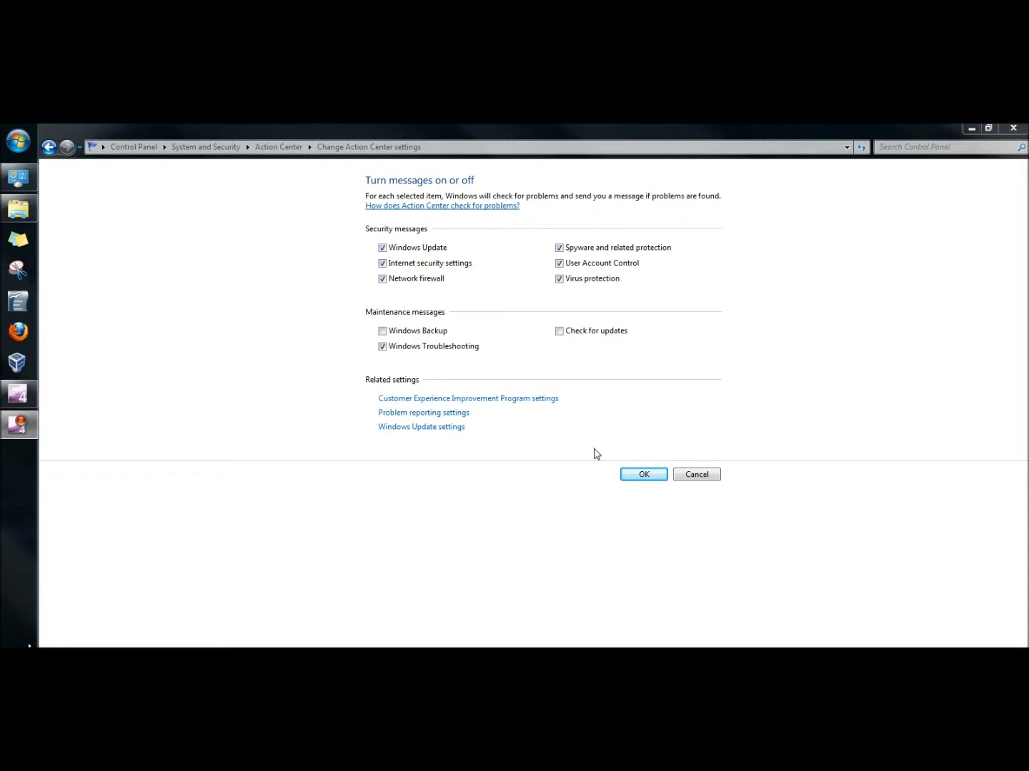
Confirm the message settings with Windows Backup and Check for updates turned off
click(642, 475)
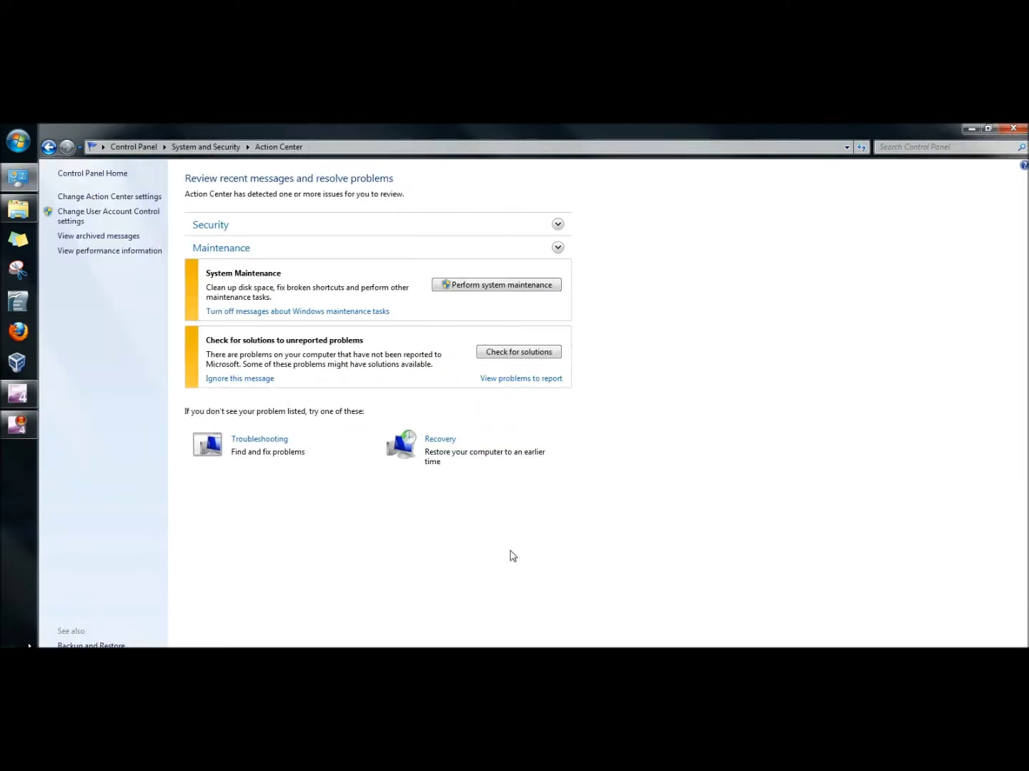